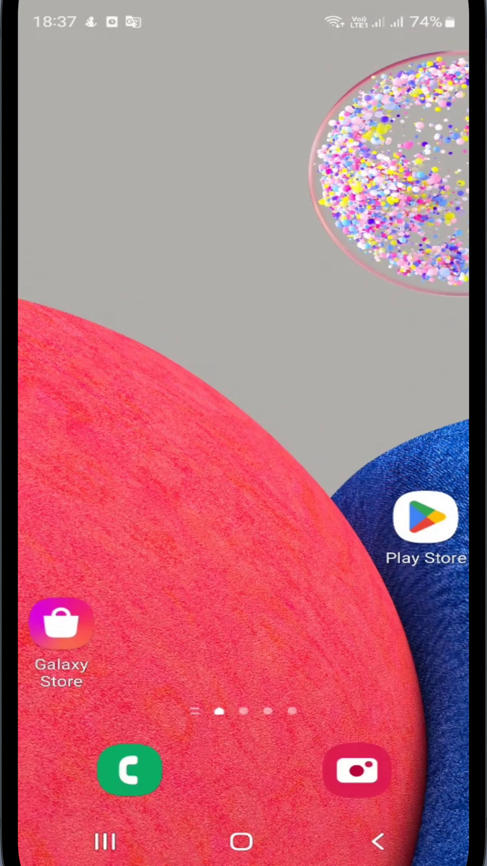
- Install Epson iPrint by Seiko Epson from the Play Store
{"action": "left_click", "coordinate": [425, 520]}
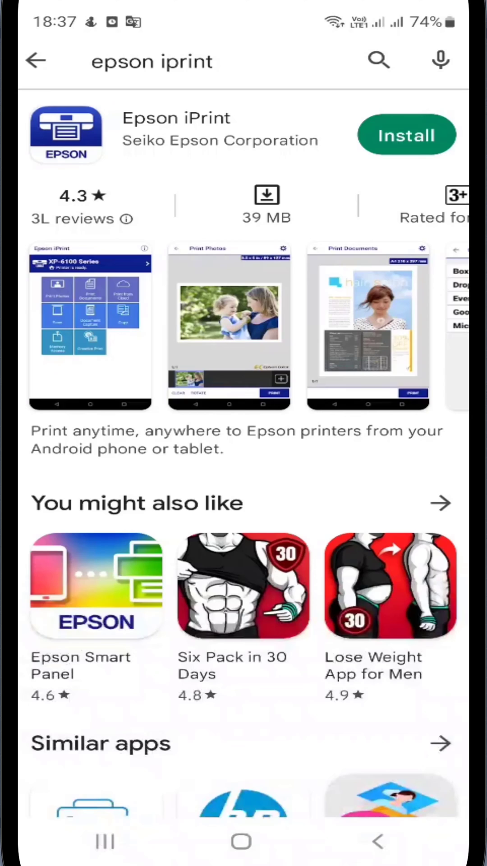
{"action": "left_click", "coordinate": [204, 132]}
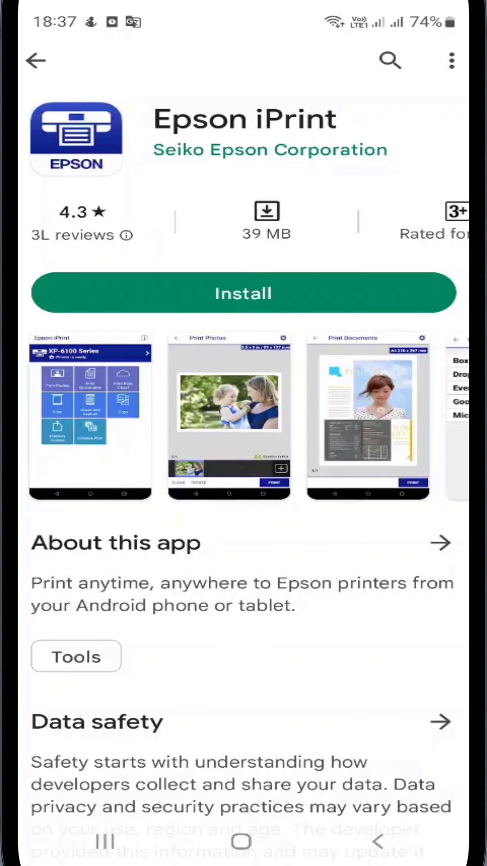
{"action": "left_click", "coordinate": [244, 293]}
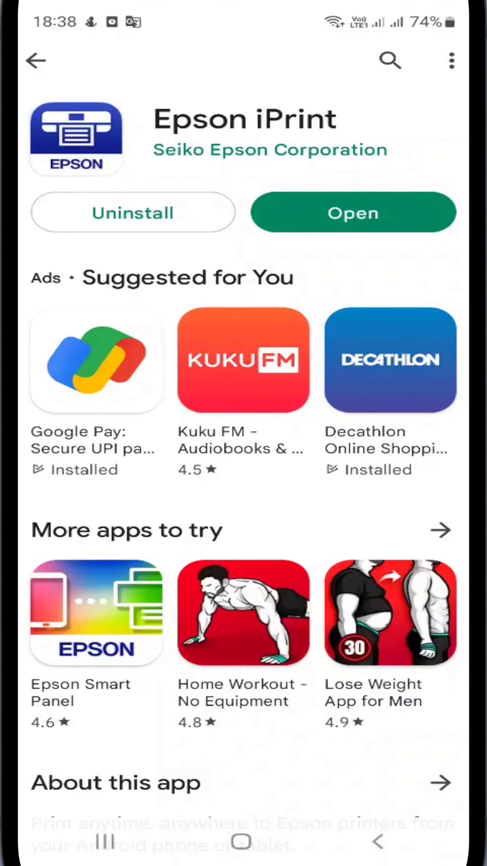
- Launch Epson iPrint, agree to the terms and usage survey, and dismiss the tutorial
{"action": "left_click", "coordinate": [353, 212]}
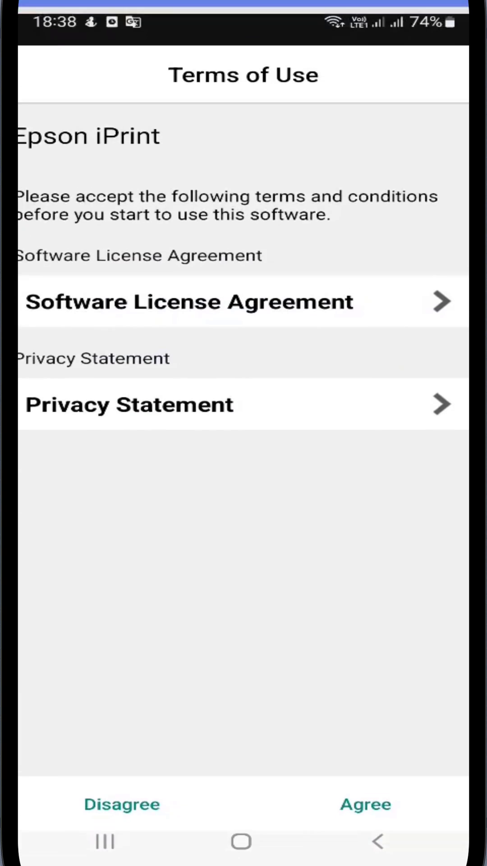
{"action": "left_click", "coordinate": [365, 790]}
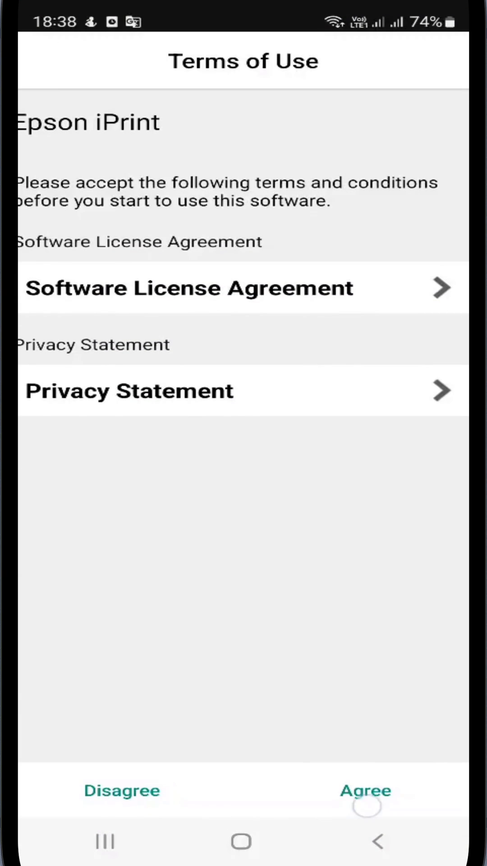
{"action": "left_click", "coordinate": [365, 790]}
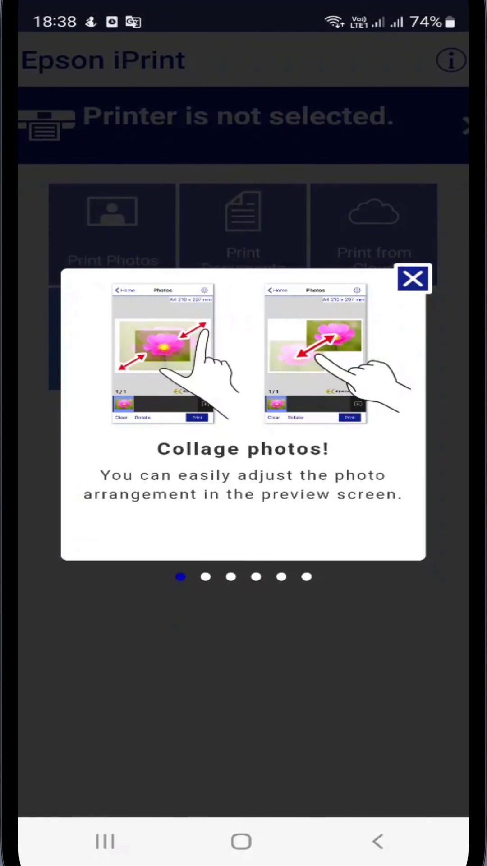
{"action": "left_click", "coordinate": [413, 279]}
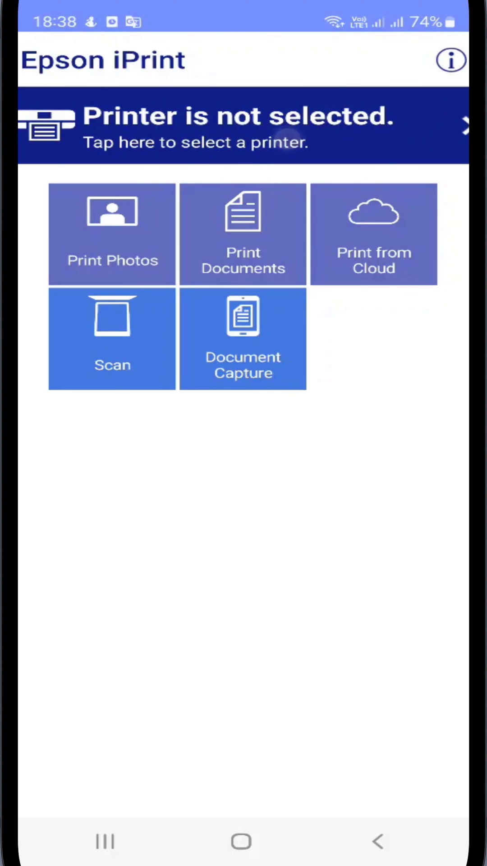
- Select the L805 Series printer from the local network printers
{"action": "left_click", "coordinate": [231, 136]}
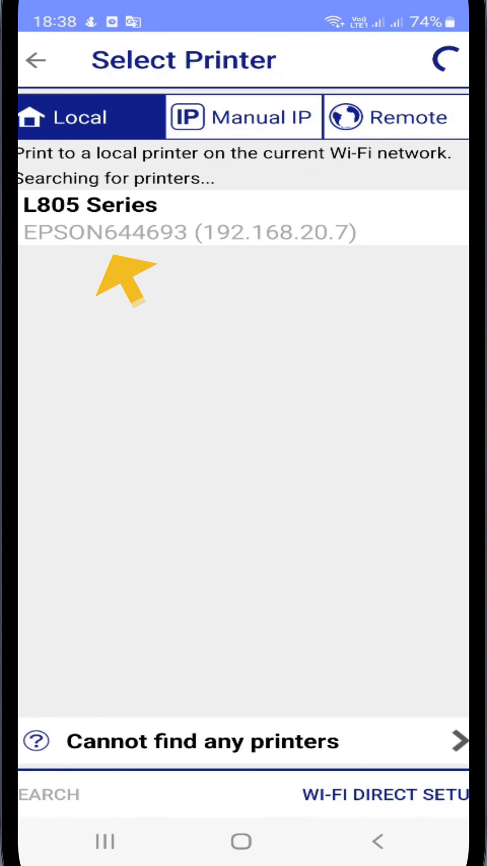
{"action": "left_click", "coordinate": [122, 218]}
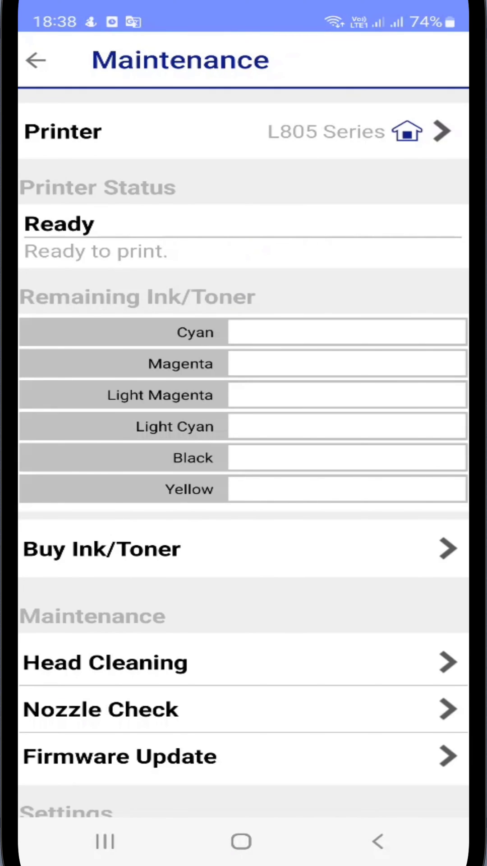
- Open the six-page document with Epson iPrint and print it to the L805
{"action": "left_click", "coordinate": [36, 60]}
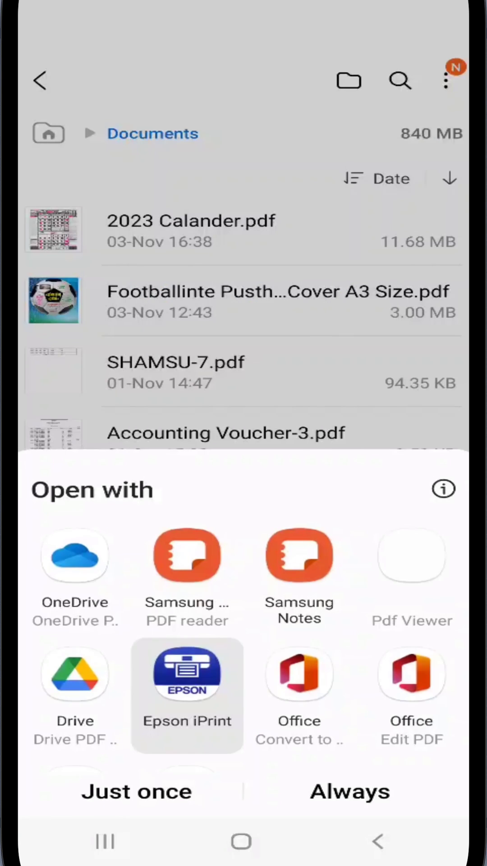
{"action": "left_click", "coordinate": [136, 790]}
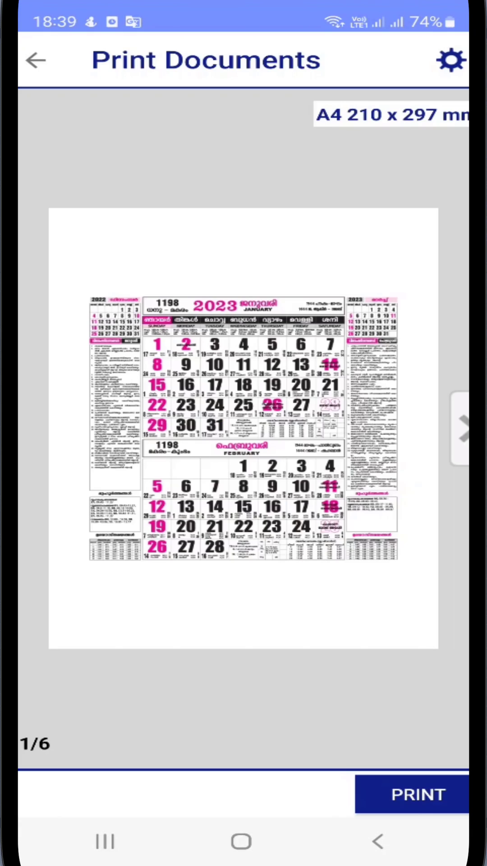
{"action": "left_click", "coordinate": [418, 795]}
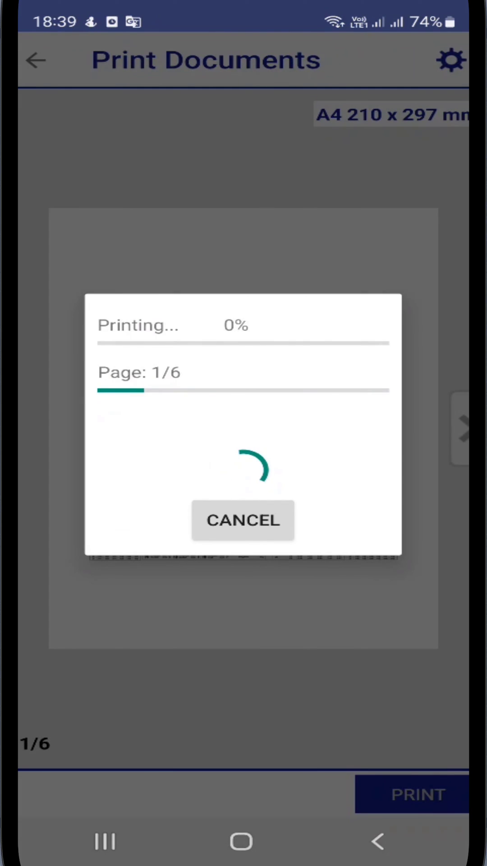